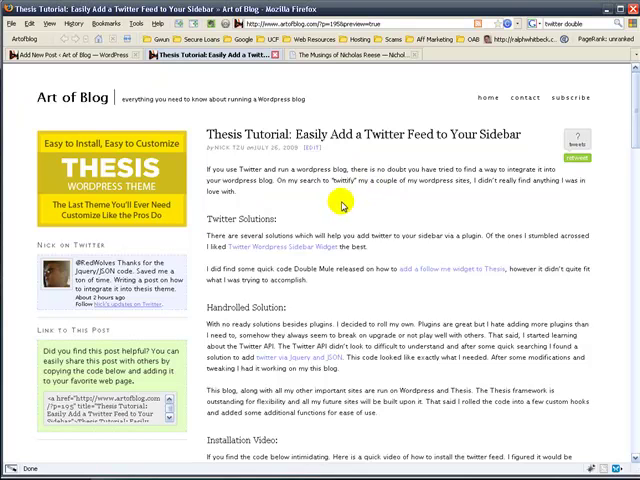
scroll(335, 202, down, 3)
scroll(335, 202, down, 2)
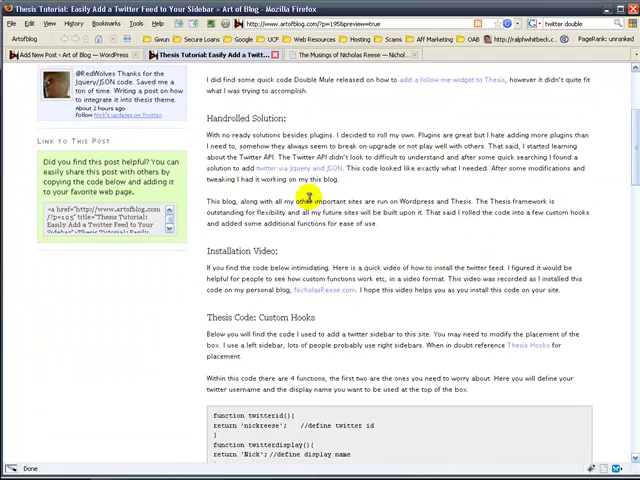
scroll(300, 150, up, 3)
scroll(307, 140, up, 3)
scroll(330, 170, down, 5)
scroll(343, 186, down, 3)
mouse_move(214, 289)
mouse_down()
mouse_move(373, 317)
mouse_move(317, 221)
mouse_up()
scroll(373, 317, down, 4)
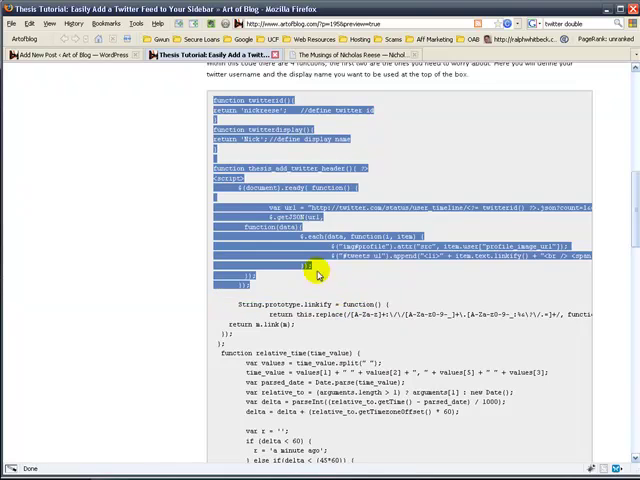
- Review the tutorial's code and CSS sections, clearing the partial code highlight
click(233, 126)
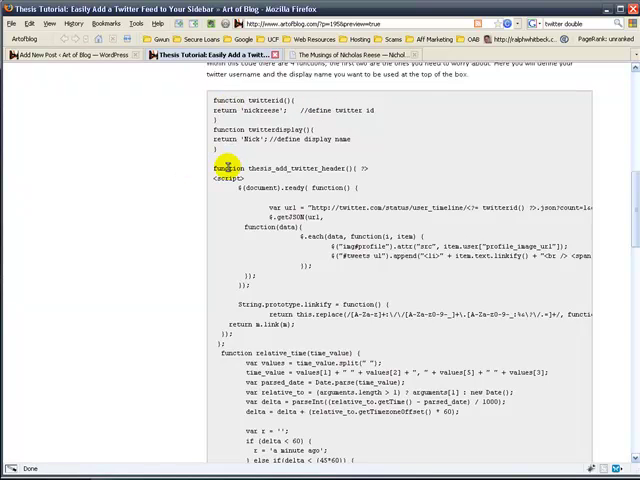
scroll(228, 168, down, 5)
scroll(280, 190, down, 5)
scroll(290, 200, down, 5)
scroll(300, 220, down, 2)
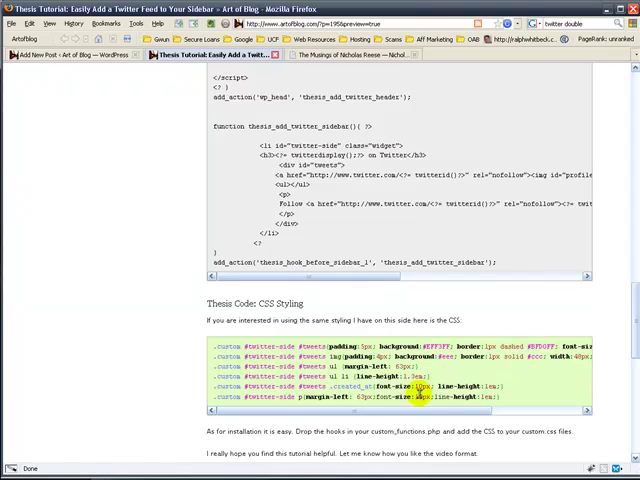
scroll(440, 395, up, 8)
scroll(460, 310, up, 8)
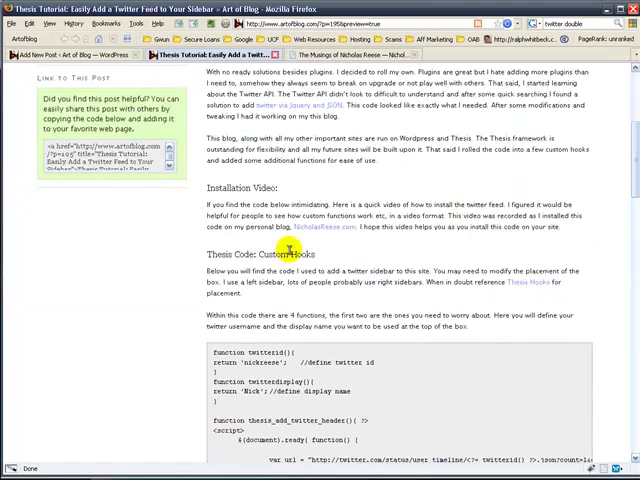
scroll(330, 200, up, 5)
scroll(350, 190, up, 5)
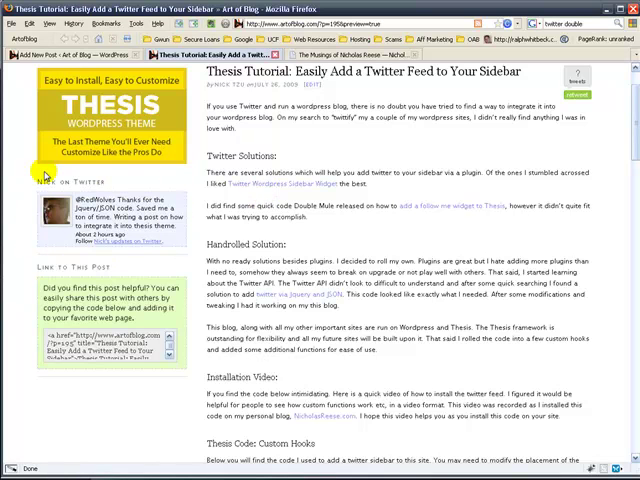
scroll(200, 203, up, 2)
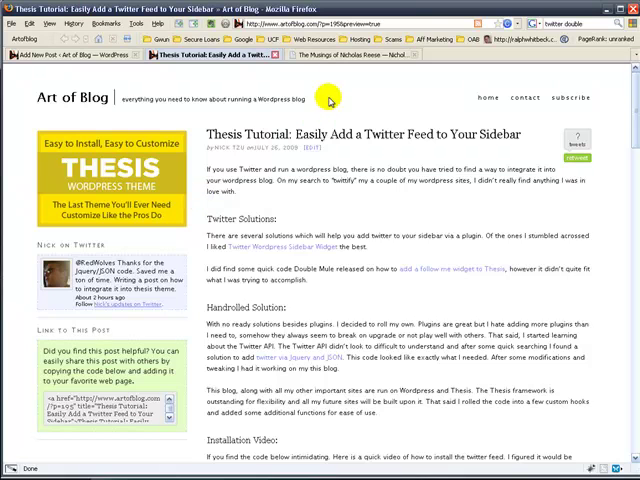
- Reload The Musings of Nicholas Reese blog, then return to the Thesis tutorial
click(320, 55)
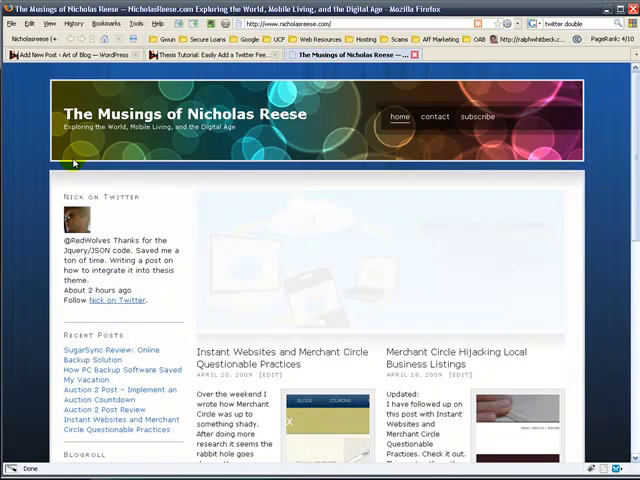
click(131, 40)
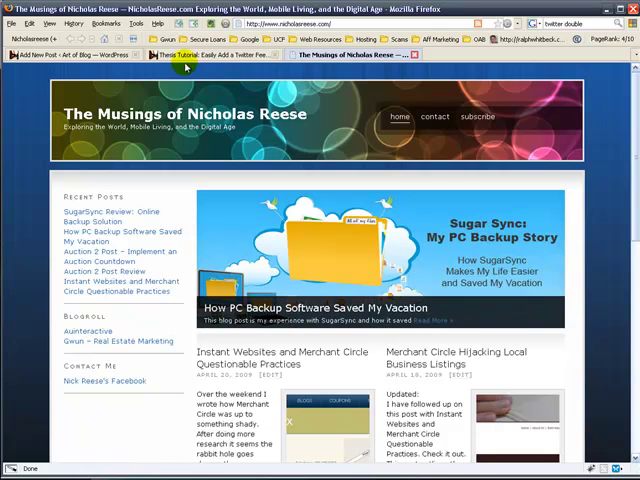
click(182, 56)
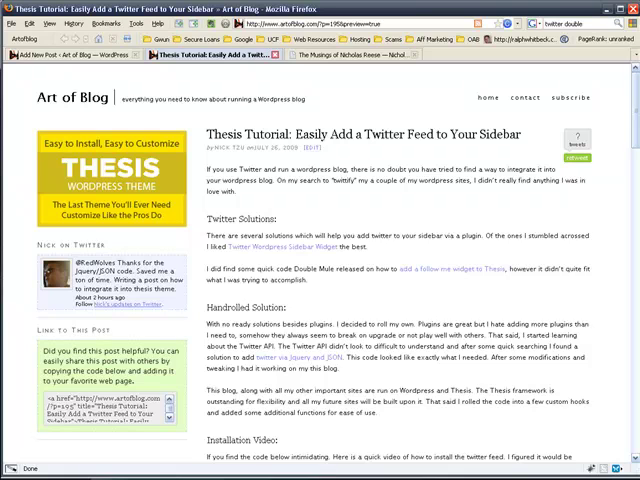
- Switch to Dreamweaver and expand themes > thesis_151 > custom in the Files panel
key(alt+Tab)
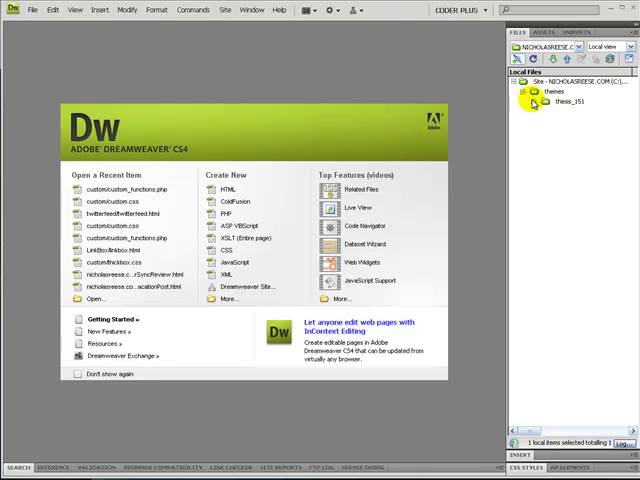
click(535, 103)
click(575, 102)
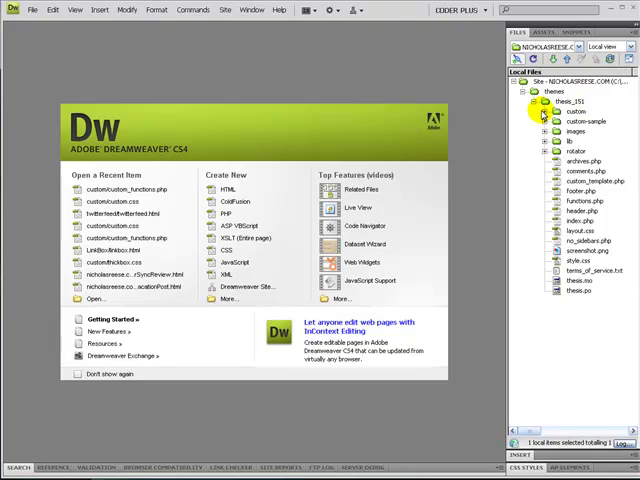
click(544, 112)
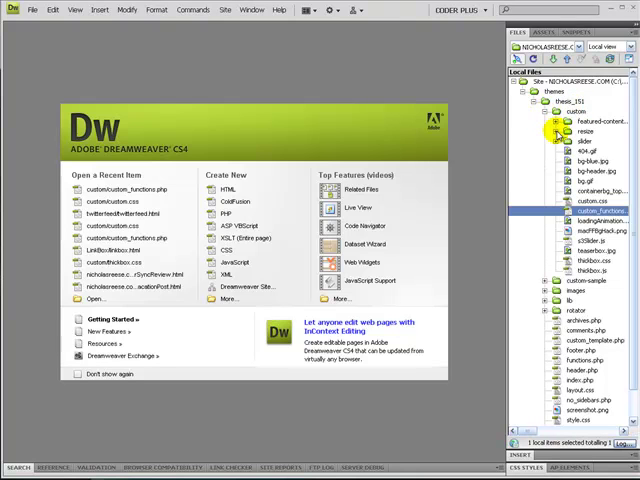
- Open custom_functions.php and custom.css for editing, ending on custom_functions.php
double_click(600, 210)
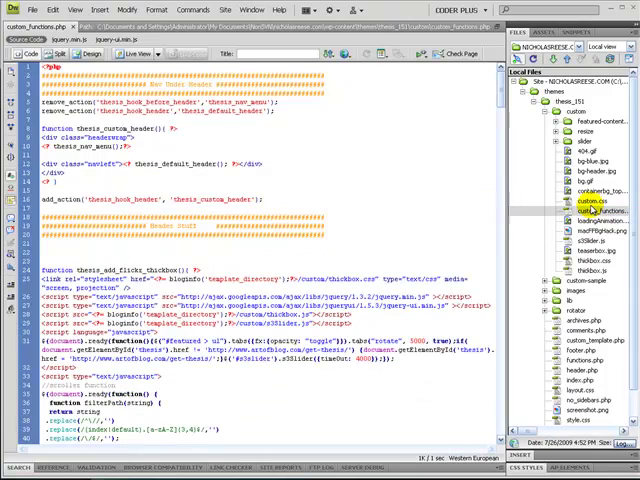
double_click(592, 201)
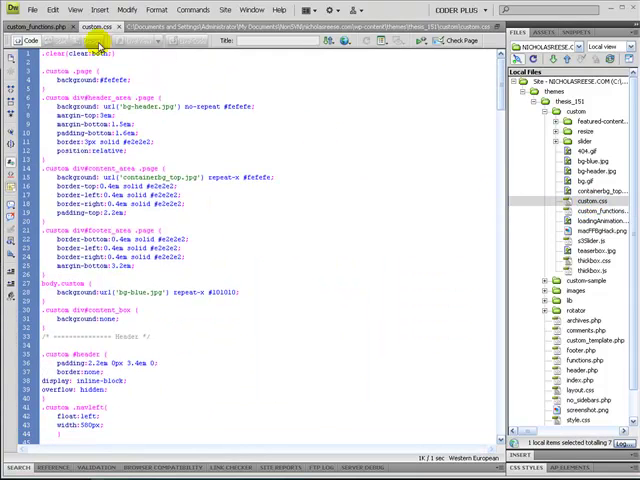
click(38, 26)
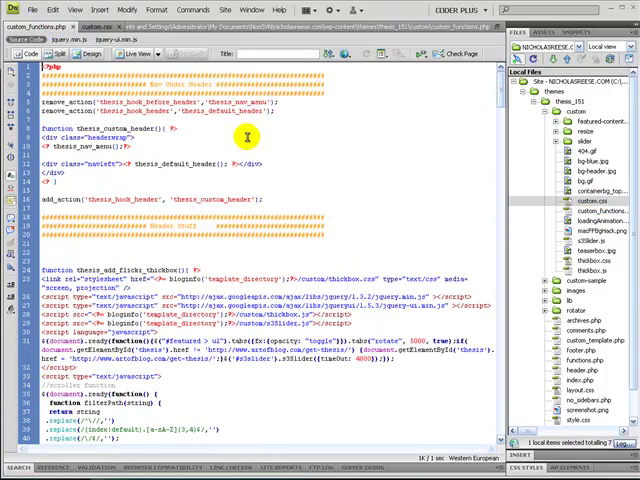
scroll(244, 135, down, 5)
scroll(350, 170, up, 3)
drag(325, 175, 110, 175)
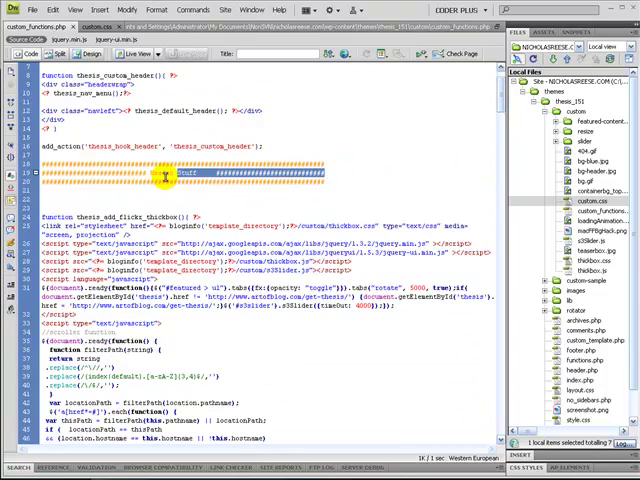
click(240, 176)
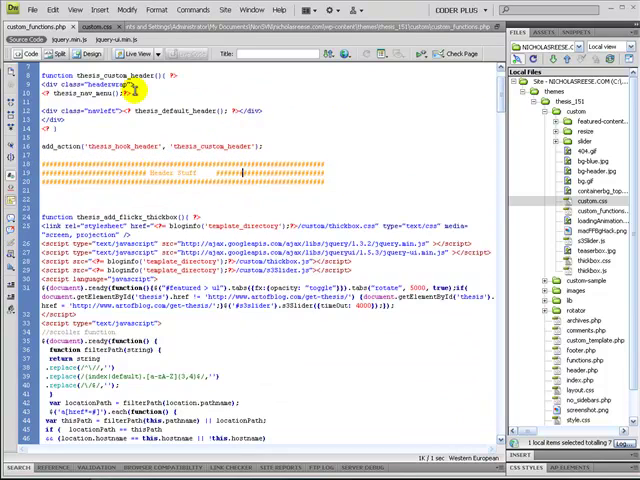
click(97, 26)
scroll(240, 190, down, 5)
scroll(240, 190, down, 5)
scroll(150, 150, up, 5)
scroll(60, 60, up, 3)
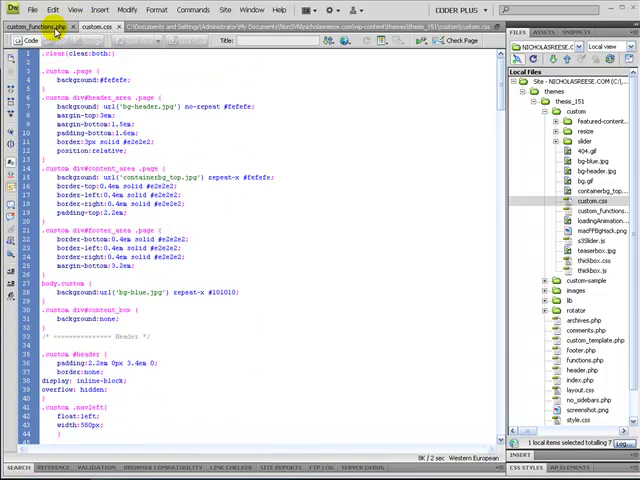
click(38, 26)
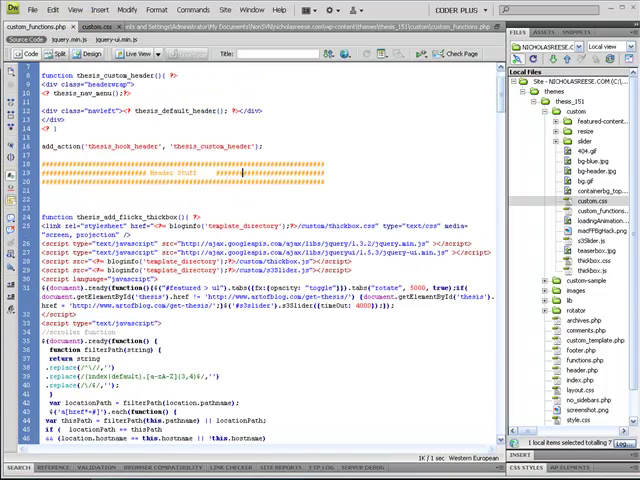
- Copy the tutorial's hook code from function twitterid through the last add_action line
key(alt+Tab)
scroll(350, 320, down, 5)
scroll(350, 250, down, 5)
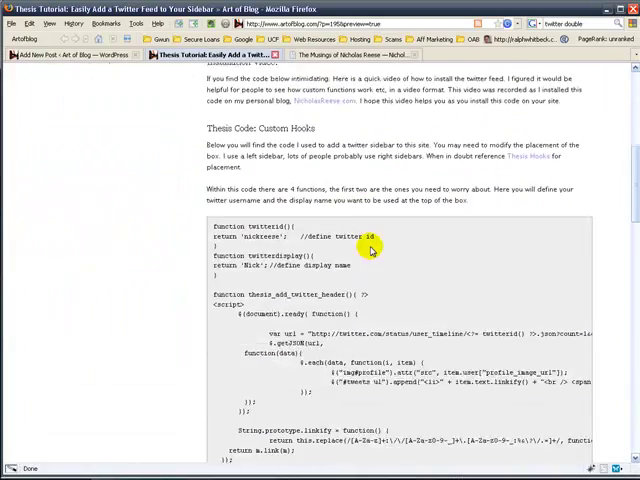
scroll(350, 240, down, 3)
mouse_move(213, 163)
mouse_down()
mouse_move(412, 250)
mouse_move(503, 265)
mouse_up()
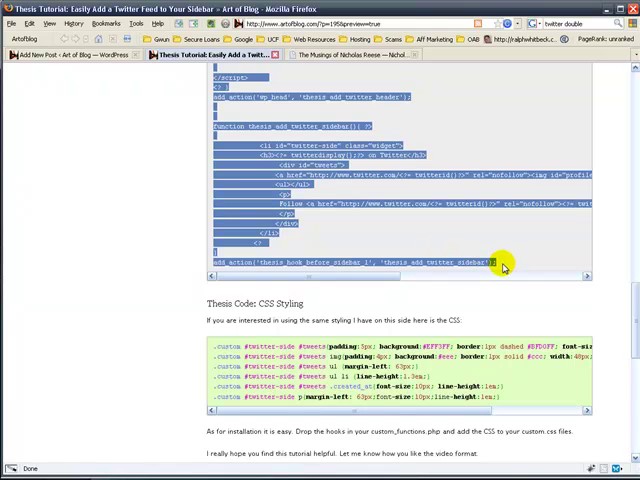
right_click(318, 160)
click(335, 168)
click(318, 54)
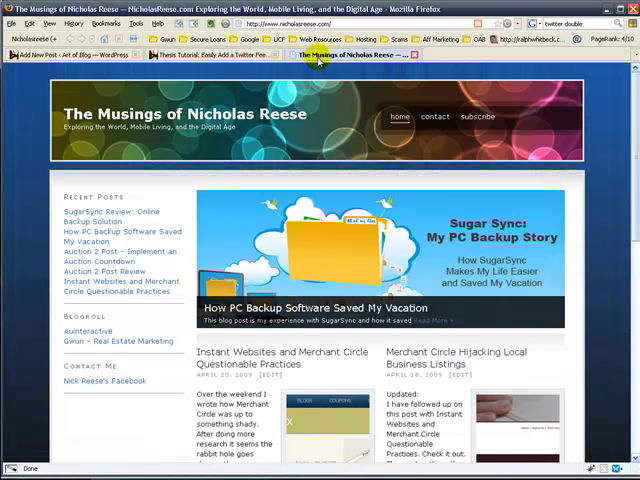
click(197, 55)
- Paste the Twitter Sidebar code into custom_functions.php with twitterid 'nickreese' and twitterdisplay 'Nick'
key(alt+Tab)
scroll(205, 224, down, 5)
scroll(205, 224, down, 5)
scroll(205, 224, down, 5)
scroll(213, 224, down, 5)
scroll(213, 224, down, 5)
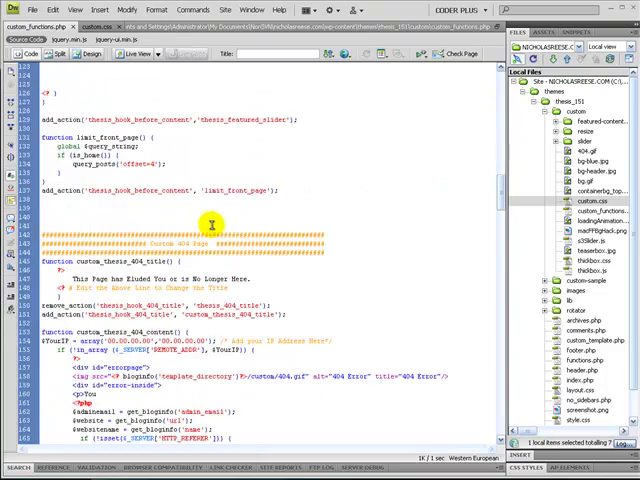
scroll(290, 270, down, 5)
scroll(260, 145, down, 5)
scroll(240, 175, down, 5)
scroll(340, 235, down, 5)
scroll(300, 220, down, 5)
scroll(255, 205, down, 5)
scroll(326, 217, down, 5)
scroll(304, 250, down, 5)
scroll(314, 233, down, 5)
scroll(295, 233, down, 3)
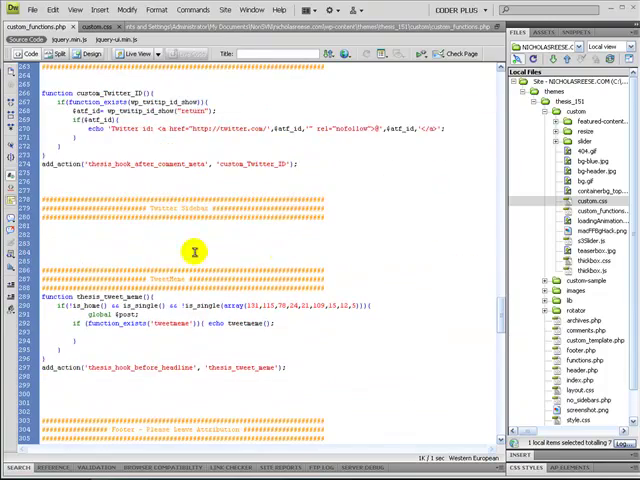
scroll(250, 220, down, 10)
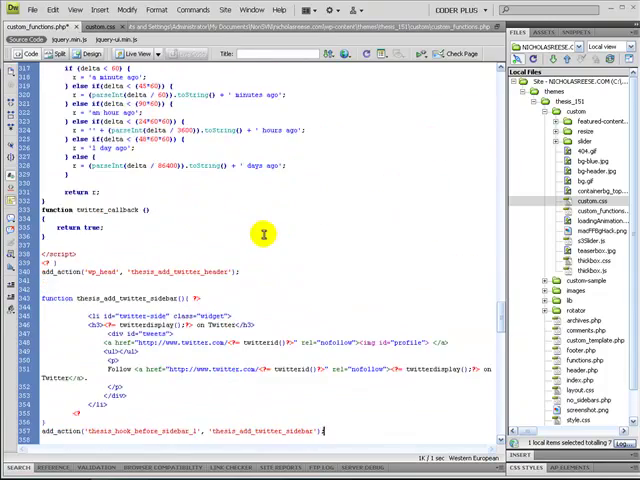
scroll(262, 232, up, 8)
scroll(262, 232, up, 8)
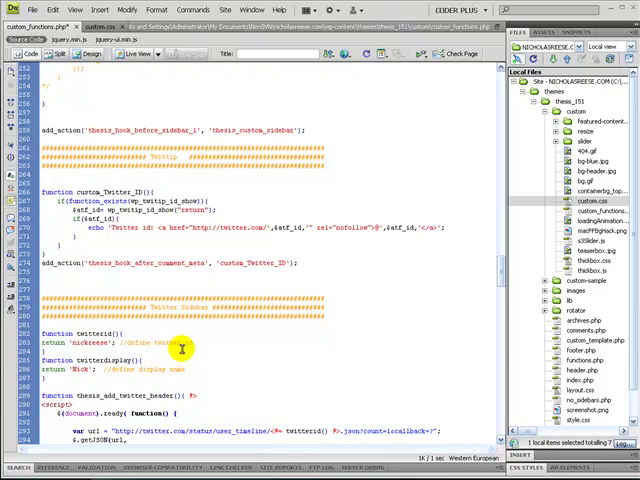
double_click(95, 343)
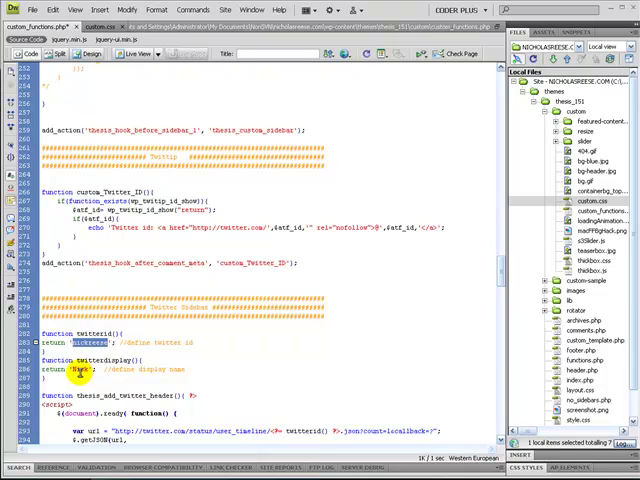
click(186, 369)
scroll(230, 367, down, 2)
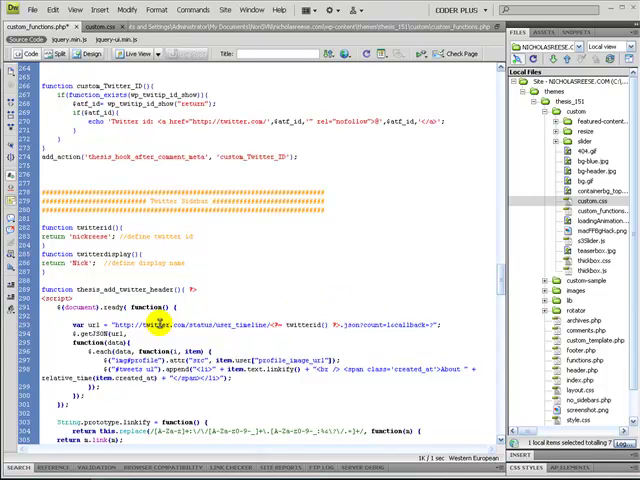
drag(118, 325, 393, 322)
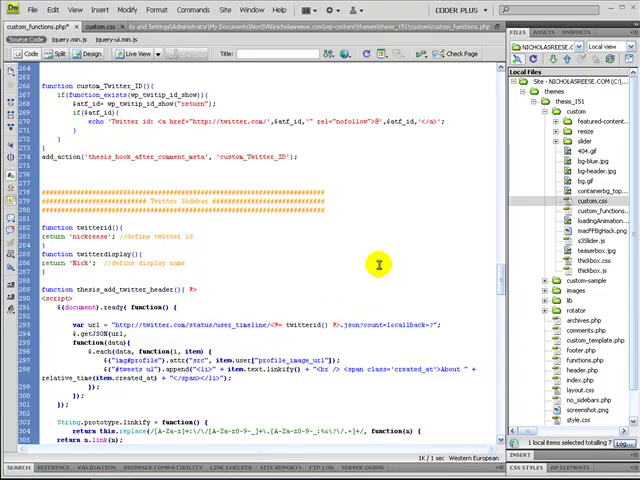
click(390, 324)
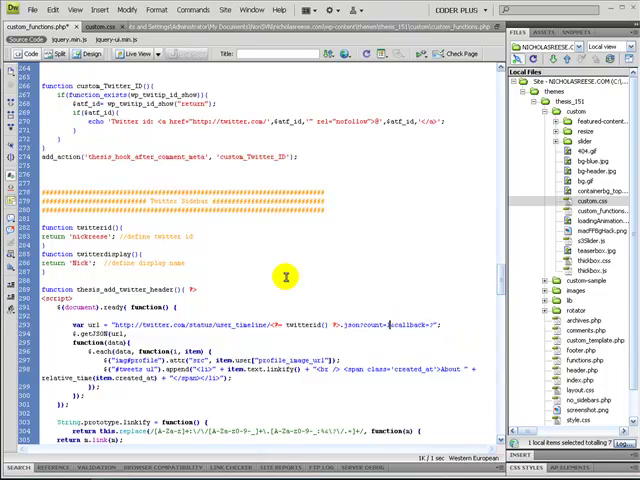
click(103, 297)
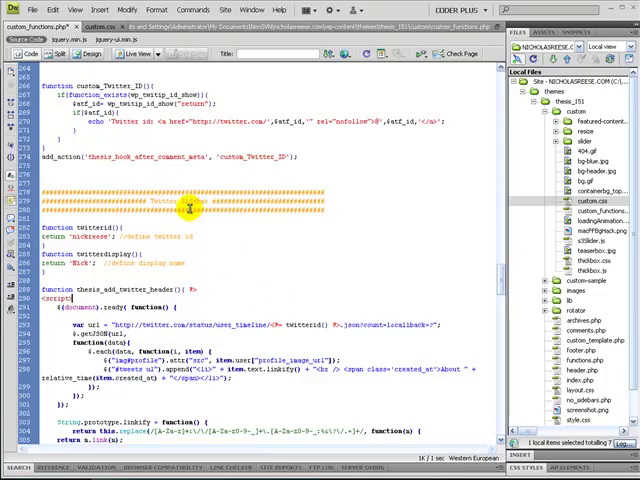
scroll(212, 205, up, 5)
scroll(212, 205, up, 5)
scroll(215, 195, up, 5)
scroll(218, 183, up, 5)
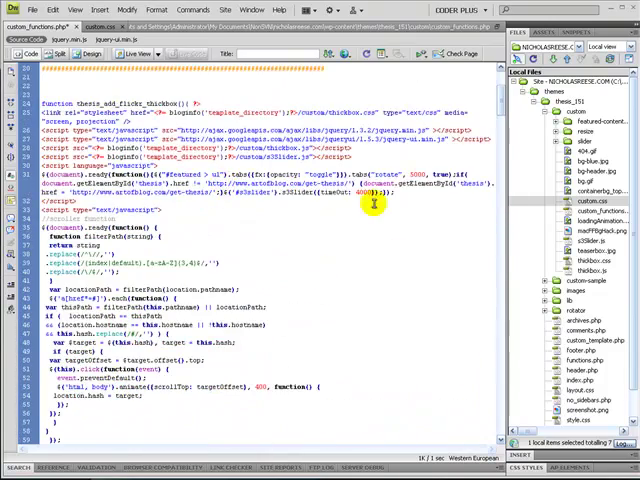
scroll(440, 205, up, 5)
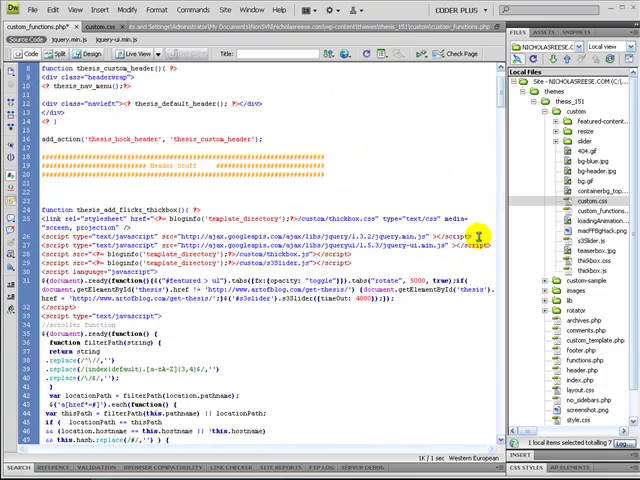
- Add the jquery.min.js include under thesis_add_twitter_header, wrapped in <!-- --> comments
drag(478, 237, 45, 237)
scroll(163, 220, down, 10)
scroll(166, 228, down, 10)
scroll(167, 227, down, 8)
scroll(167, 222, down, 10)
scroll(167, 222, down, 10)
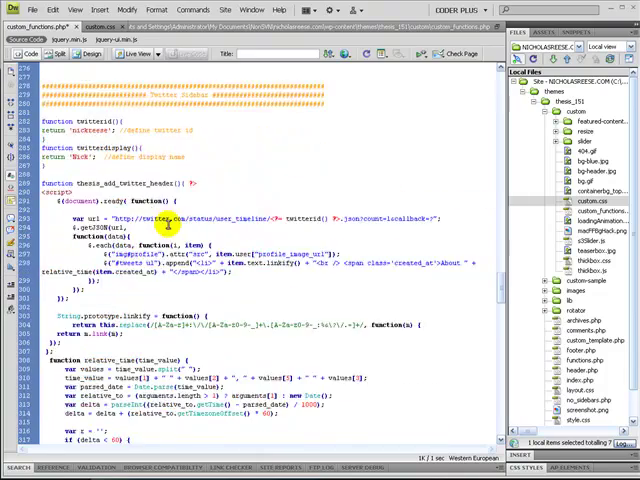
scroll(167, 222, down, 10)
scroll(165, 224, down, 8)
scroll(163, 227, down, 5)
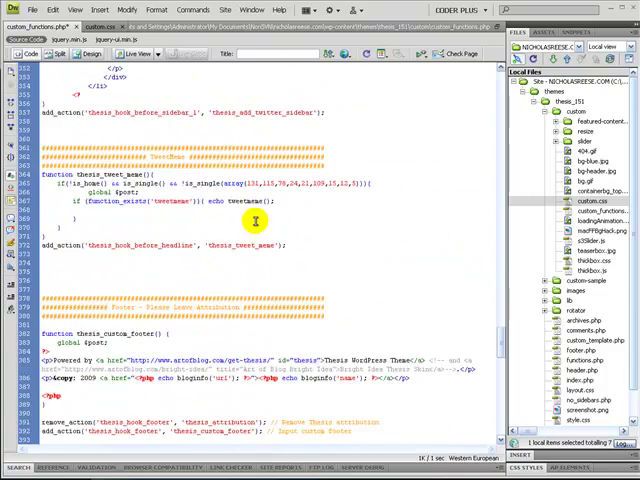
scroll(262, 222, up, 5)
scroll(258, 232, up, 4)
scroll(258, 232, up, 5)
scroll(245, 237, up, 5)
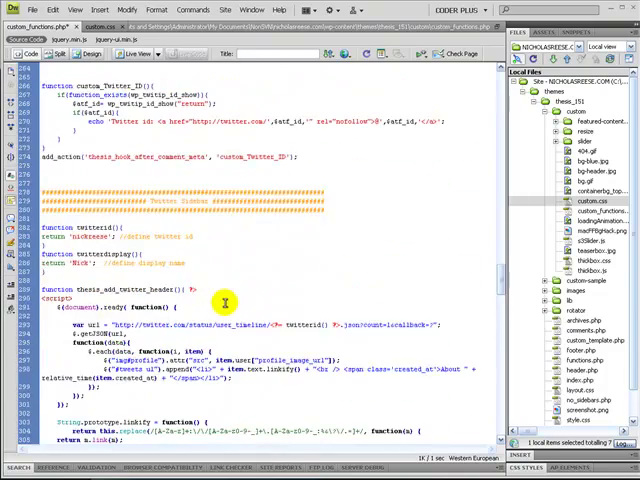
click(195, 289)
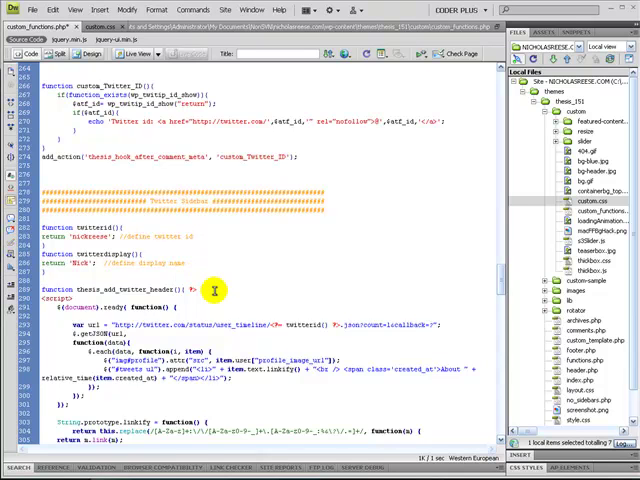
key(Return)
key(ctrl+v)
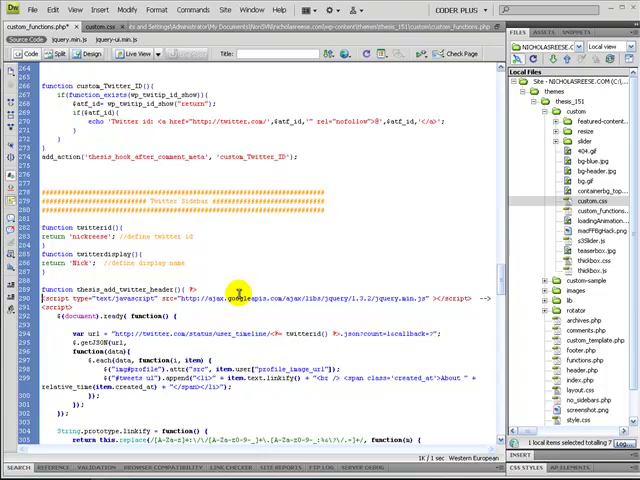
text(<!--)
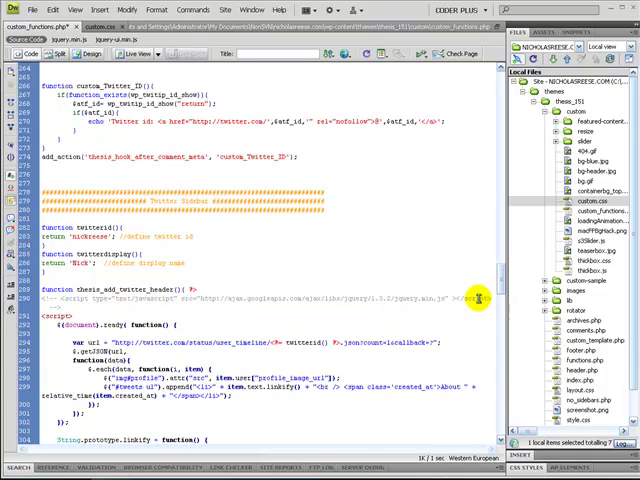
click(26, 299)
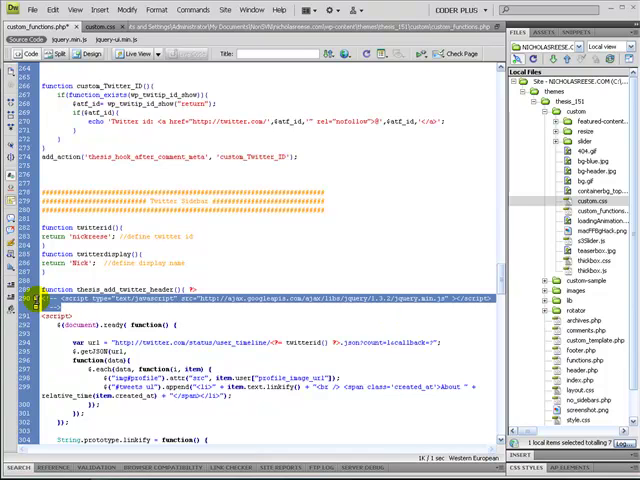
scroll(245, 312, down, 4)
scroll(245, 312, down, 4)
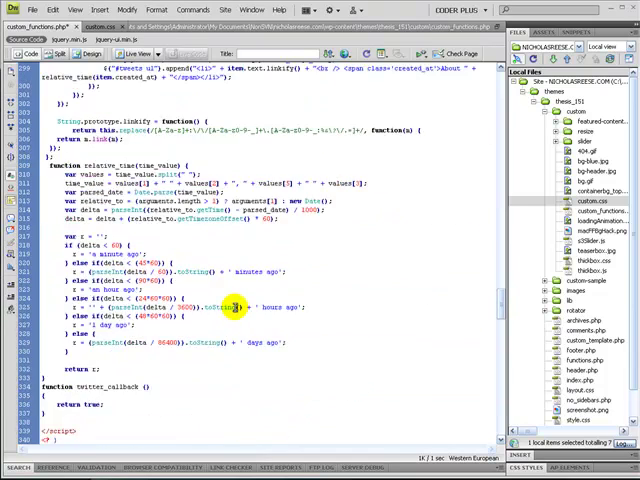
scroll(240, 310, down, 4)
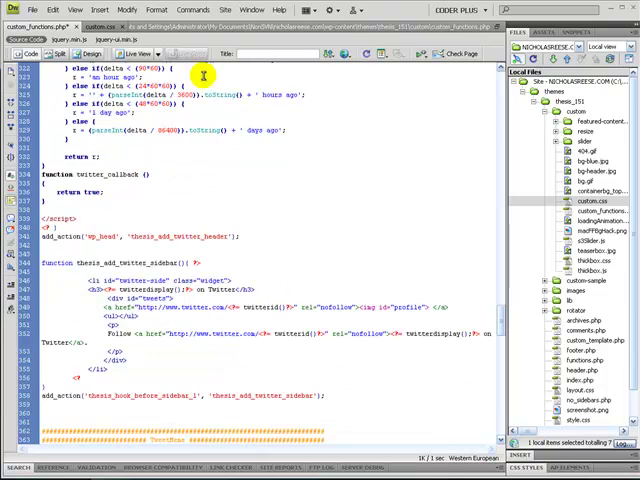
- Put custom_functions.php to the nicholasreese.com site, saving it first
click(226, 10)
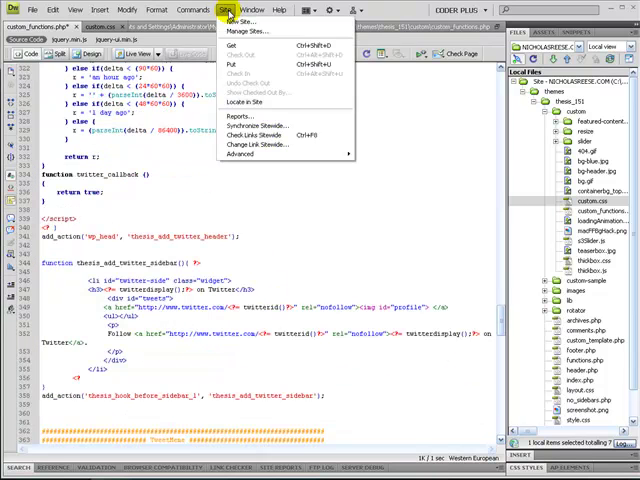
click(228, 64)
click(234, 264)
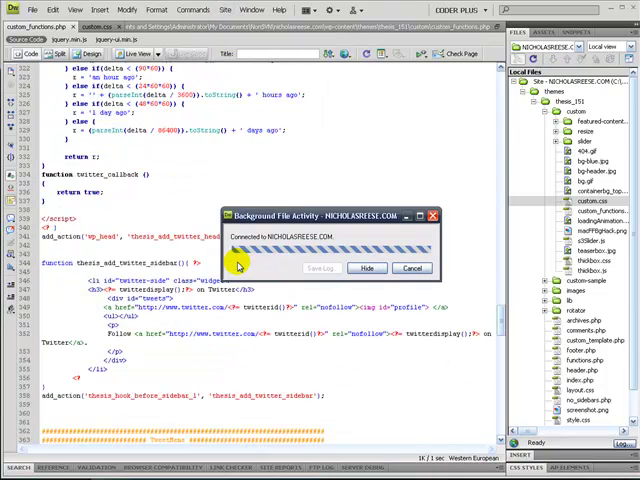
- Reload the blog to see the Nick on Twitter box, then select the tutorial's CSS rules
key(alt+Tab)
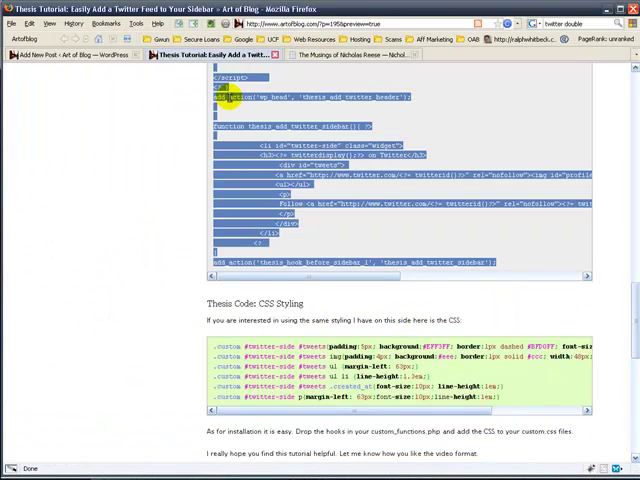
click(307, 54)
click(139, 42)
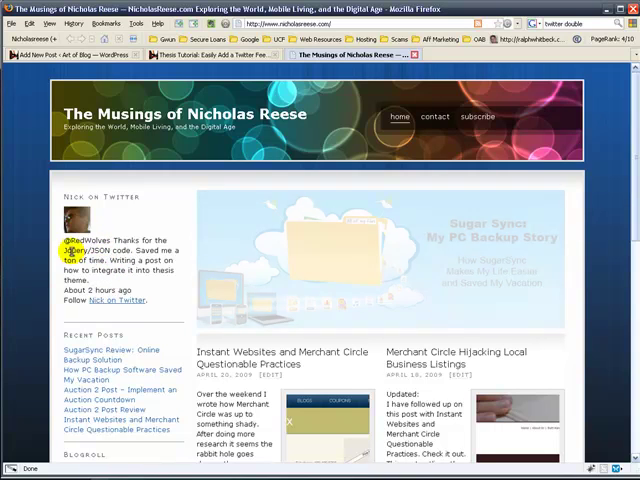
click(203, 54)
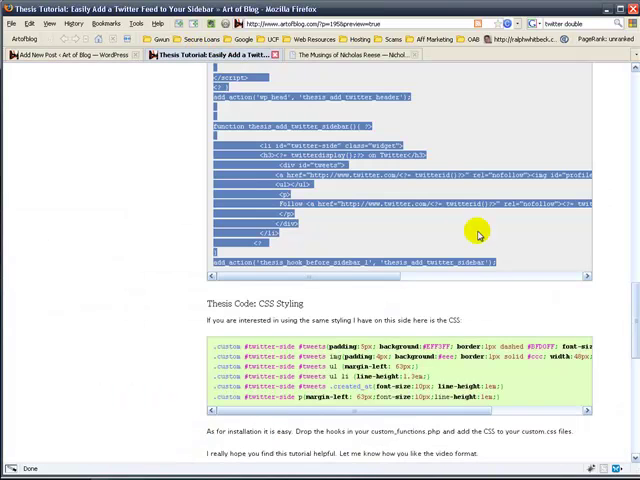
scroll(480, 235, down, 3)
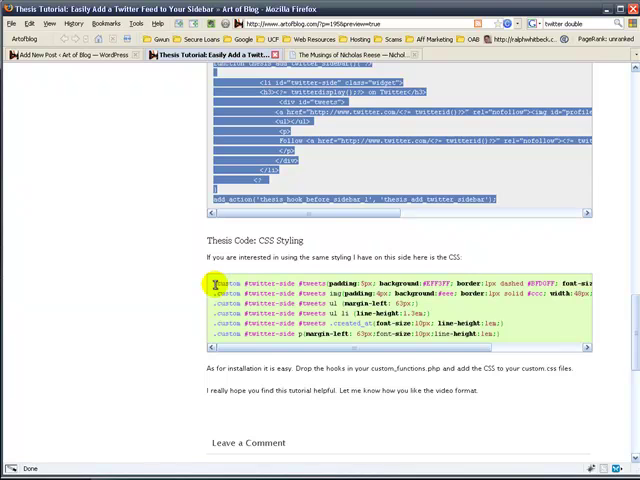
drag(213, 285, 507, 338)
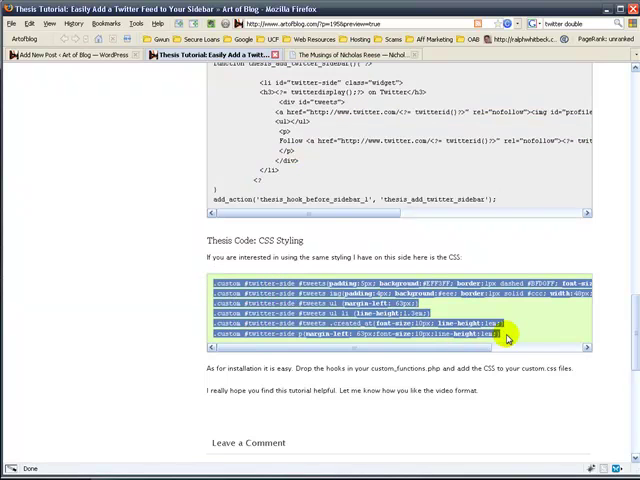
- Paste the #twitter-side styling rules at the end of custom.css
key(alt+Tab)
click(100, 27)
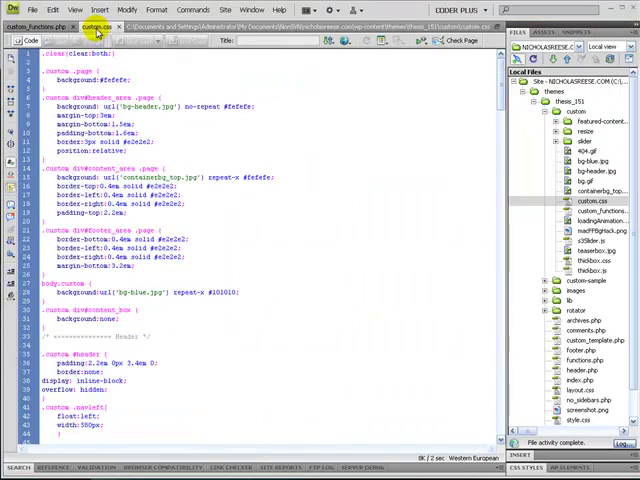
scroll(310, 258, down, 5)
scroll(305, 250, down, 5)
scroll(295, 240, down, 5)
scroll(295, 240, down, 5)
scroll(295, 240, down, 5)
scroll(295, 240, down, 5)
scroll(295, 240, down, 5)
scroll(295, 240, down, 5)
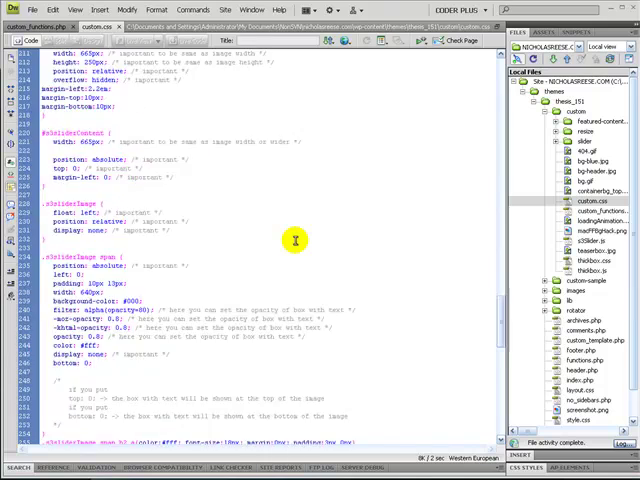
scroll(295, 240, down, 5)
scroll(295, 240, down, 5)
scroll(295, 240, down, 5)
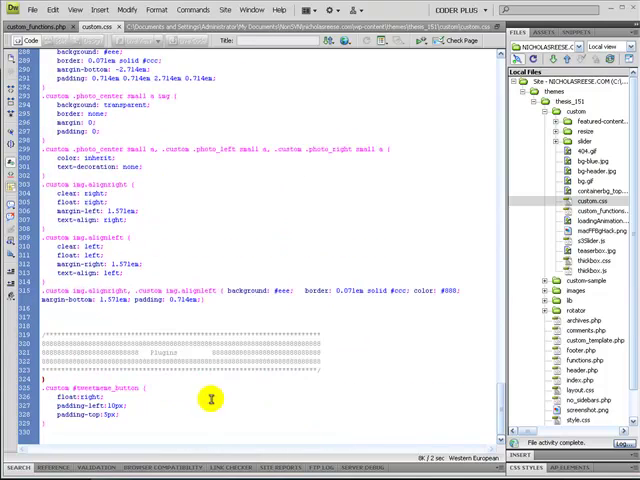
key(ctrl+v)
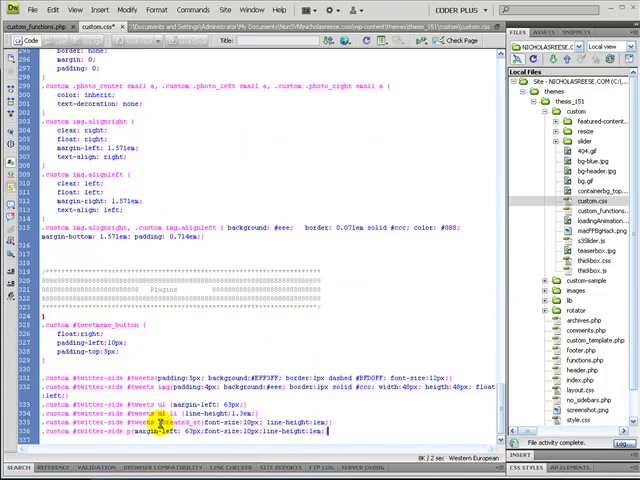
- Put custom.css to the site, saving it first, and return to the browser
click(193, 9)
mouse_move(225, 10)
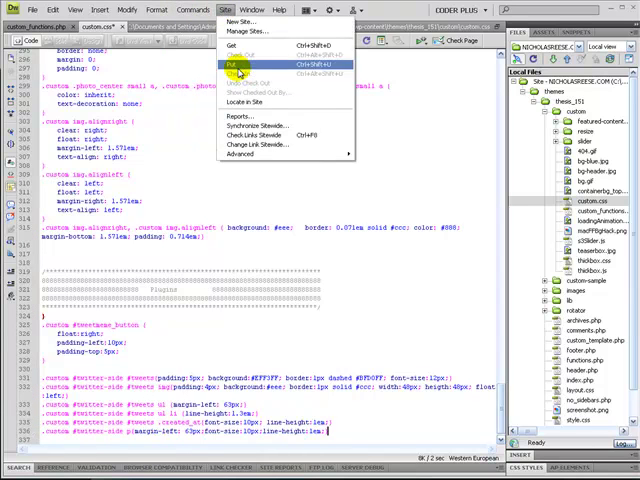
click(243, 76)
click(229, 267)
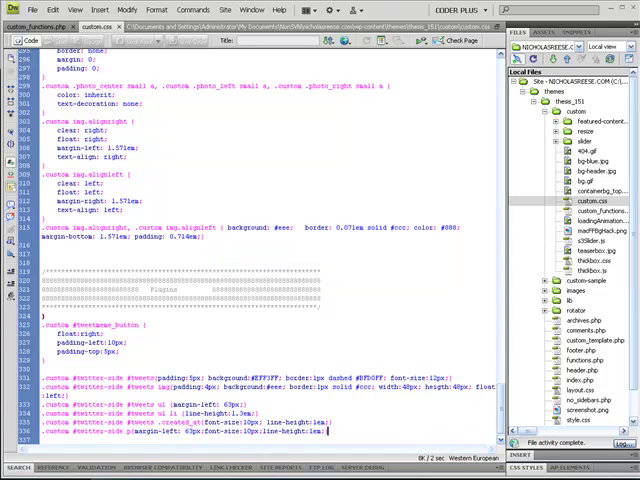
key(alt+Tab)
- Reload the Nicholas Reese blog to see the styled Nick on Twitter box
click(352, 52)
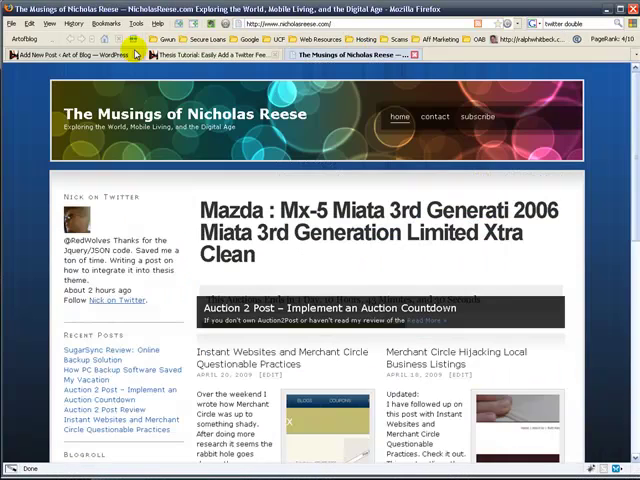
click(135, 41)
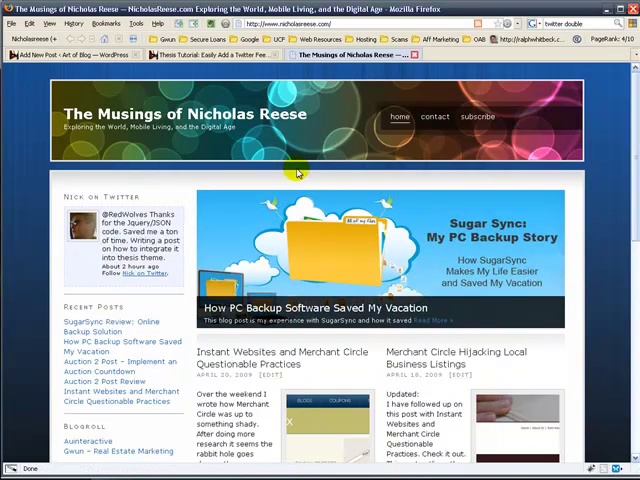
- Bring up the live Edit CSS sidebar showing the custom.css rules
click(226, 24)
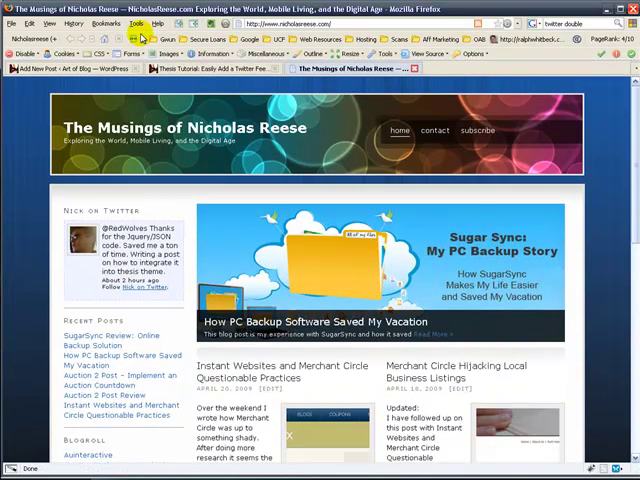
click(101, 54)
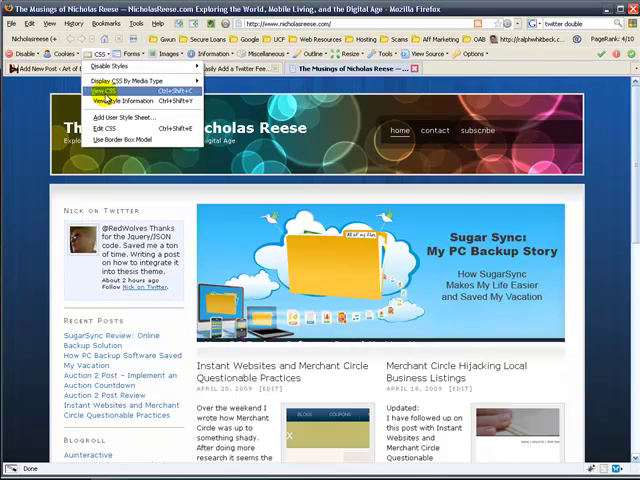
click(115, 129)
mouse_move(276, 74)
mouse_down()
mouse_move(163, 92)
mouse_move(175, 92)
mouse_move(162, 197)
mouse_move(174, 425)
mouse_up()
click(143, 93)
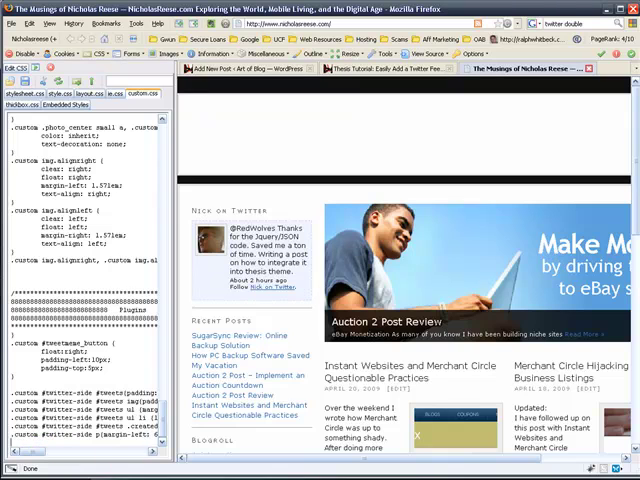
- Use Firebug Inspect to pick the tweets div in the sidebar
click(592, 468)
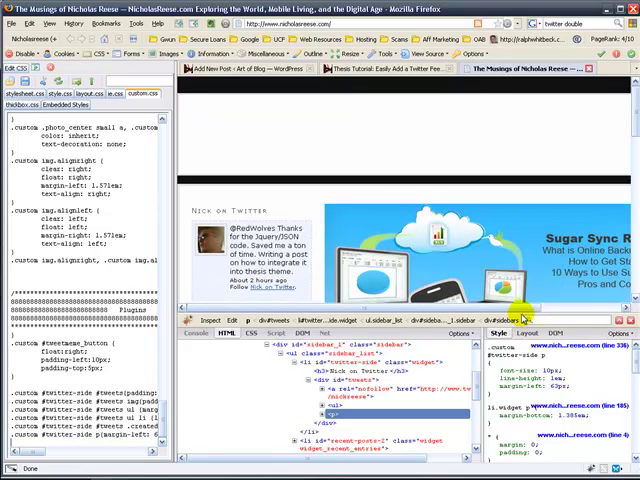
drag(518, 313, 518, 375)
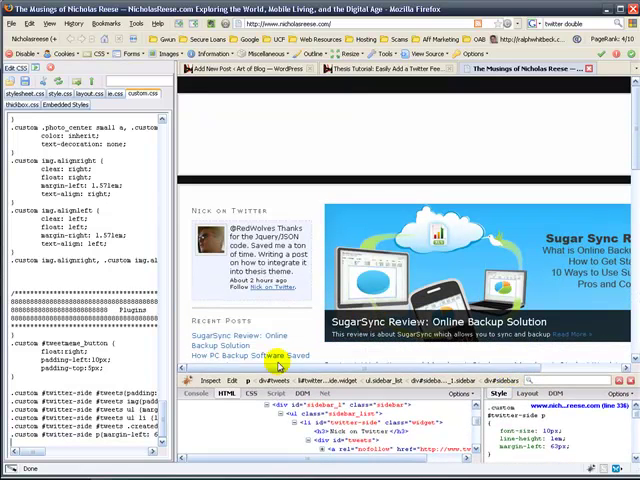
click(186, 381)
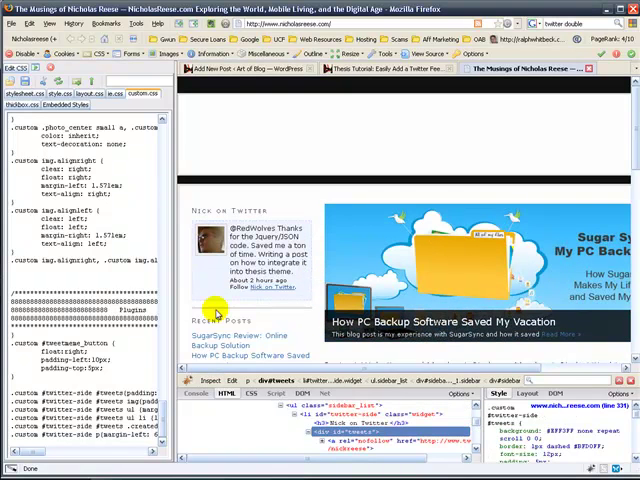
click(323, 434)
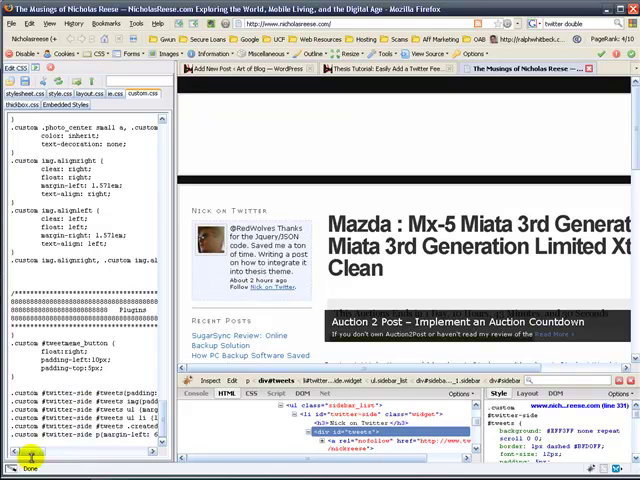
mouse_move(42, 455)
mouse_down()
mouse_move(65, 455)
mouse_move(50, 455)
mouse_up()
- Delete the #tweets background and dashed border declarations, then select the whole stylesheet
drag(62, 393, 17, 394)
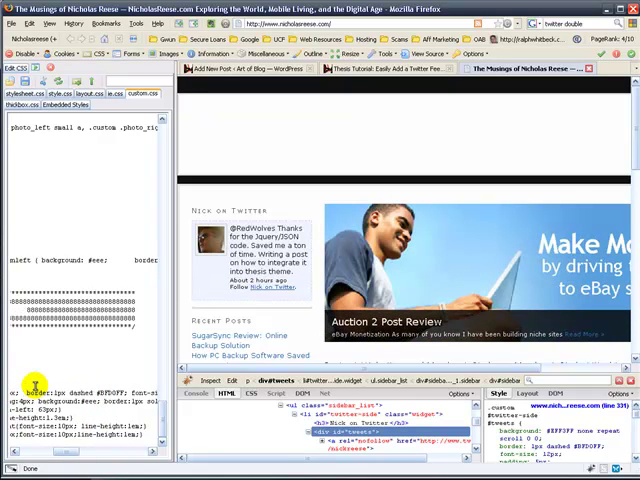
key(Delete)
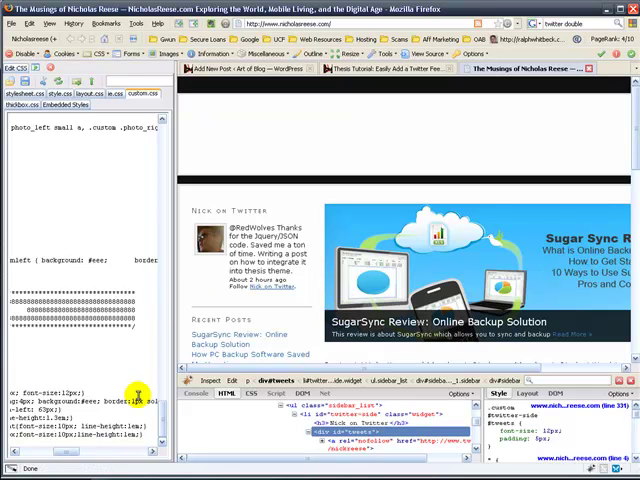
drag(69, 454, 30, 453)
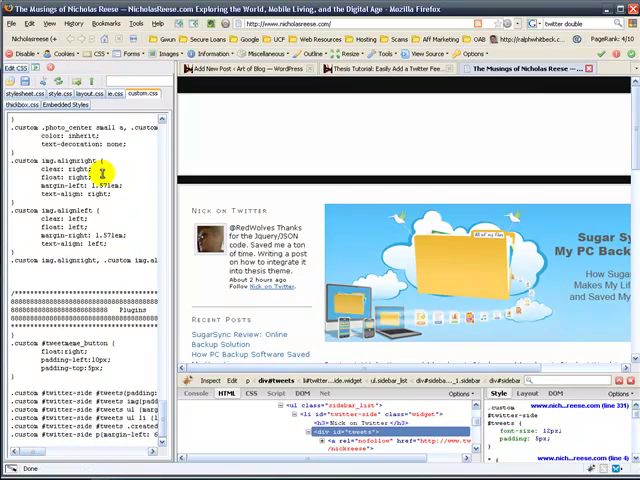
key(ctrl+a)
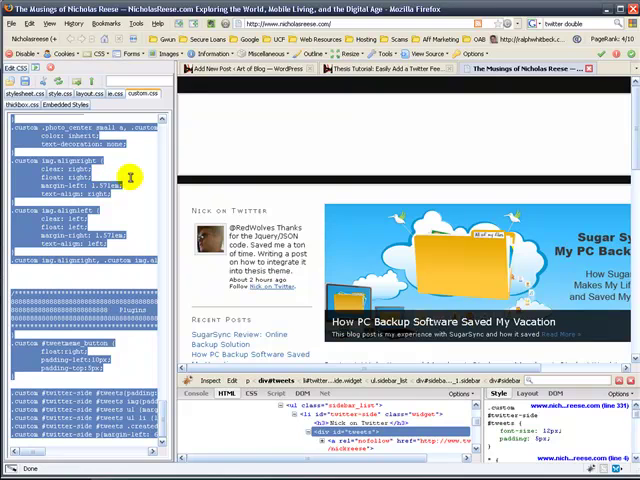
- Replace all of custom.css with the copied stylesheet and Put it to the live site
key(alt+Tab)
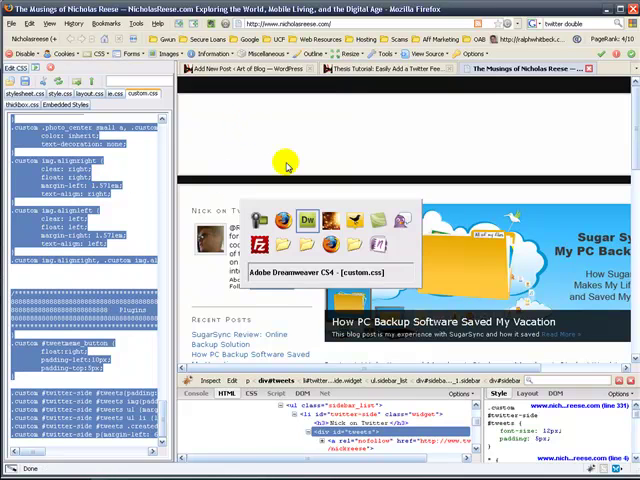
key(ctrl+a)
key(ctrl+v)
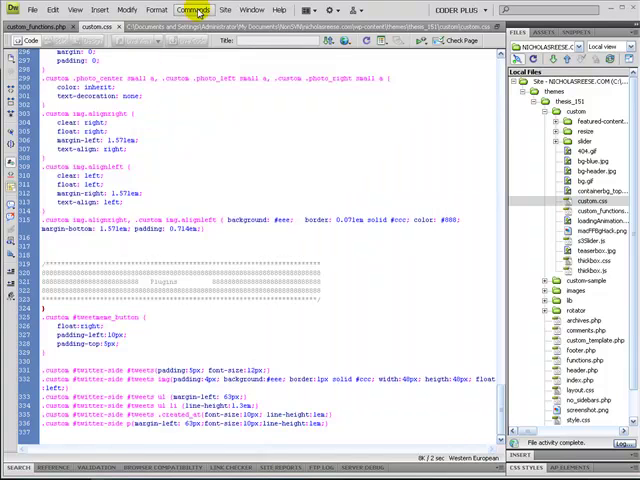
click(193, 10)
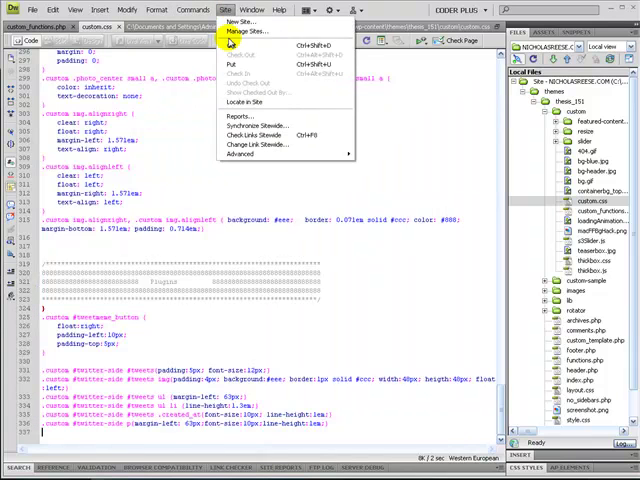
click(240, 65)
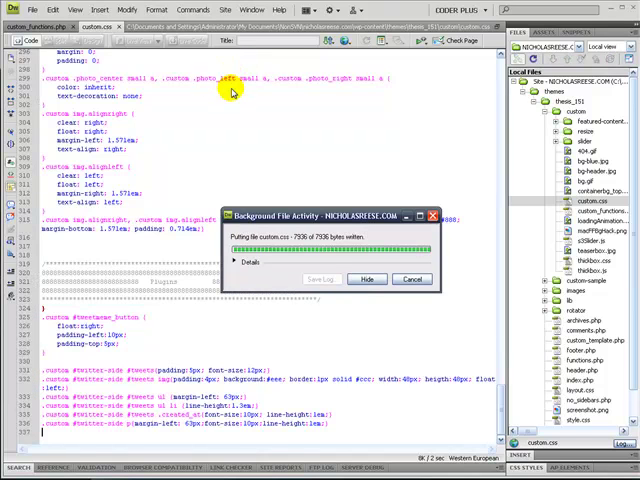
- Edit the feed URL in custom_functions.php, upload it, and return to the browser
click(40, 26)
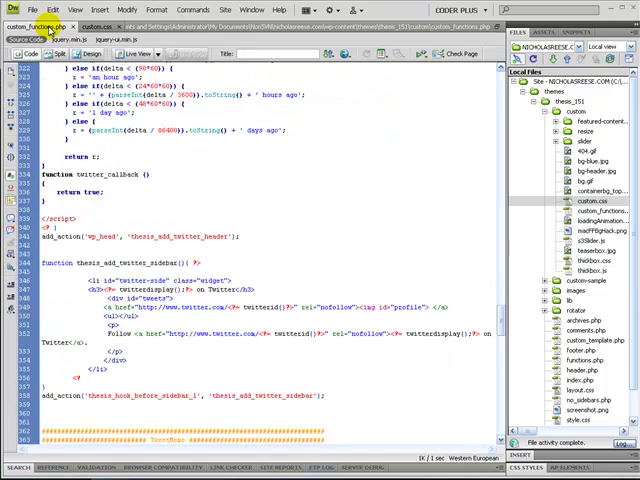
scroll(305, 200, up, 5)
scroll(330, 210, up, 5)
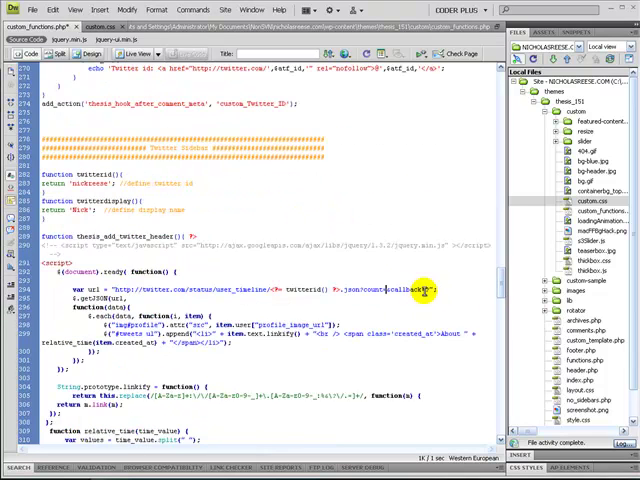
double_click(425, 289)
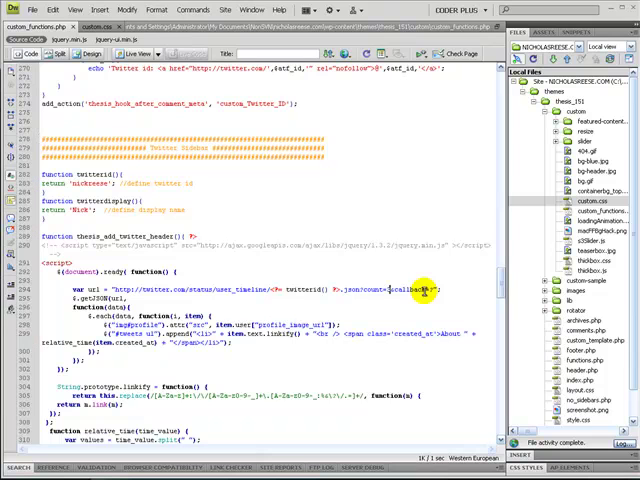
key(ctrl+s)
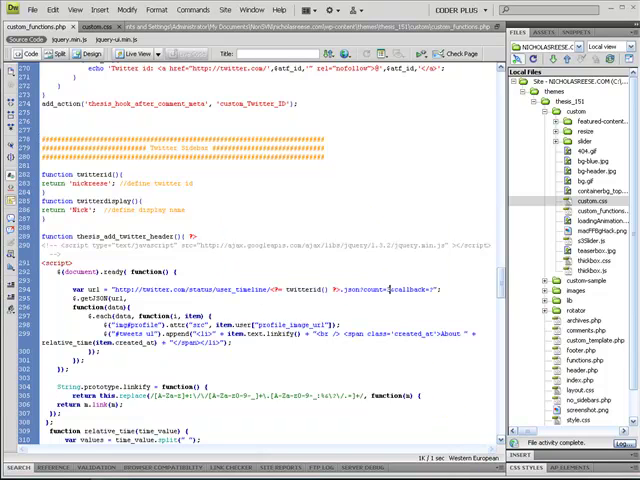
key(alt+Tab)
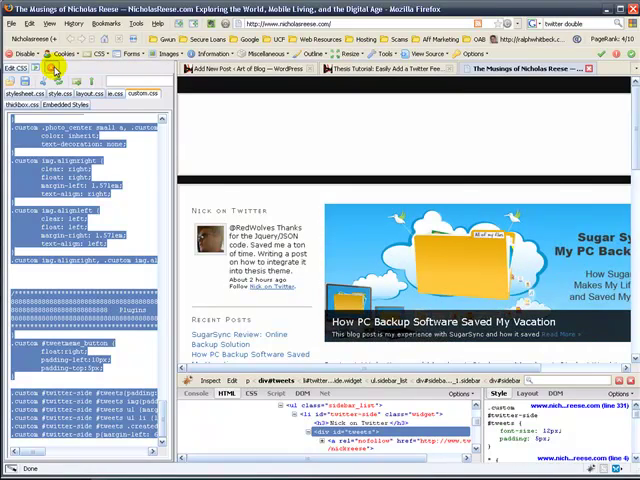
- Close the Edit CSS sidebar and Firebug, then reload the blog to show the restyled Twitter box
click(53, 67)
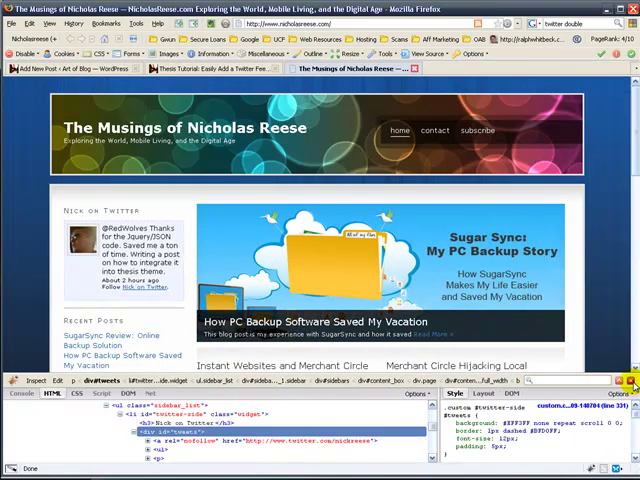
click(630, 382)
click(228, 26)
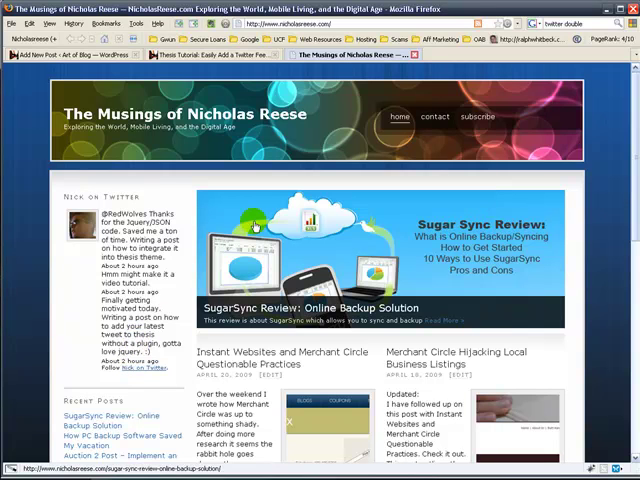
scroll(257, 221, down, 4)
scroll(257, 221, down, 1)
scroll(255, 225, up, 5)
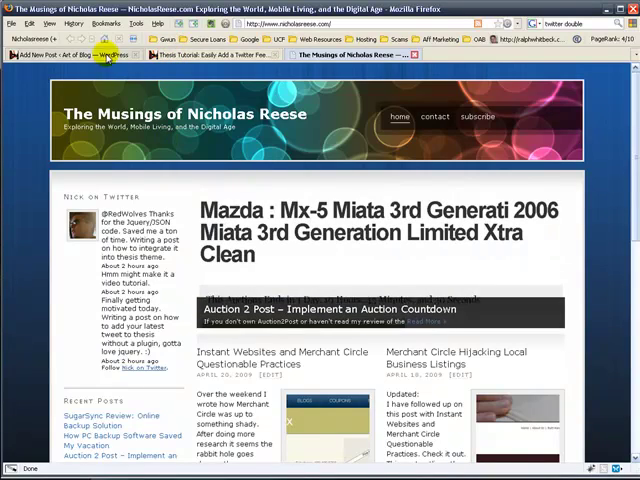
scroll(310, 95, down, 3)
scroll(310, 95, down, 3)
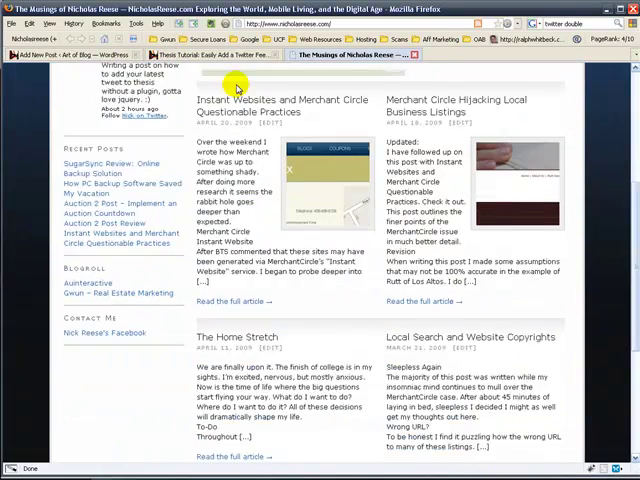
scroll(230, 90, up, 6)
- Return to the Thesis Tutorial article tab on Art of Blog
click(150, 55)
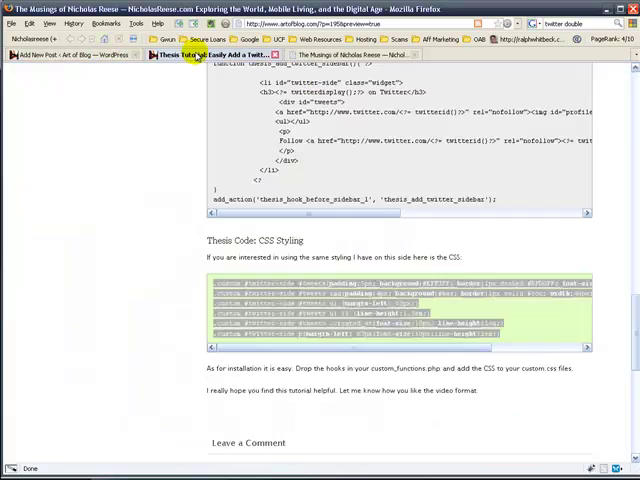
click(75, 55)
click(200, 55)
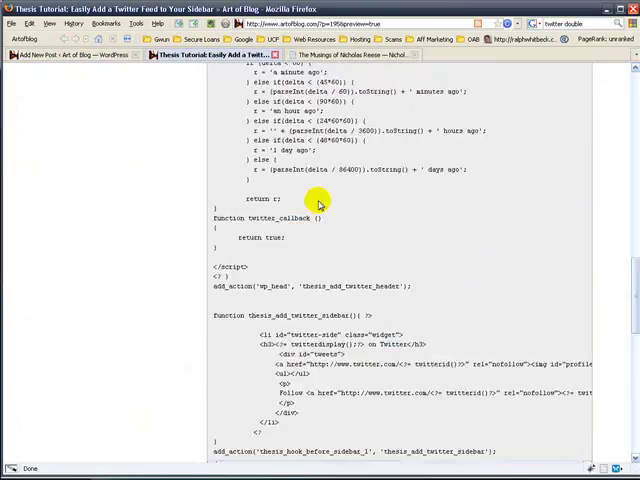
scroll(318, 203, up, 5)
scroll(318, 203, up, 5)
scroll(318, 203, up, 5)
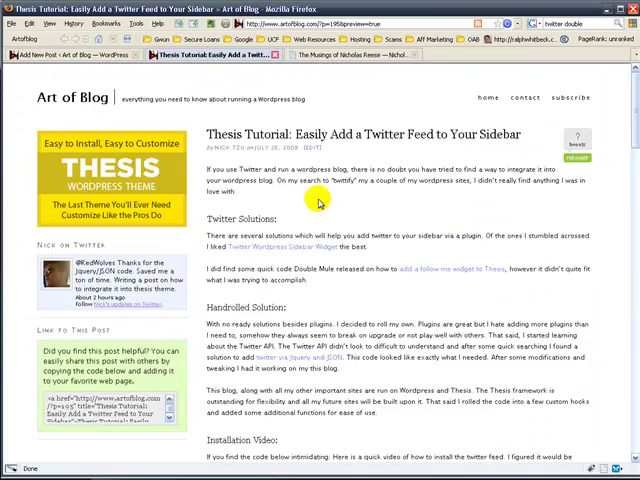
scroll(340, 200, down, 8)
scroll(350, 200, down, 6)
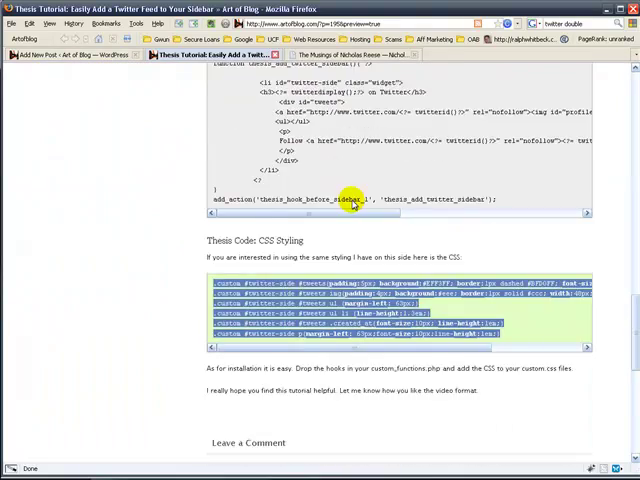
scroll(352, 203, down, 2)
scroll(352, 203, down, 2)
scroll(352, 203, up, 5)
scroll(352, 203, up, 4)
scroll(352, 203, up, 3)
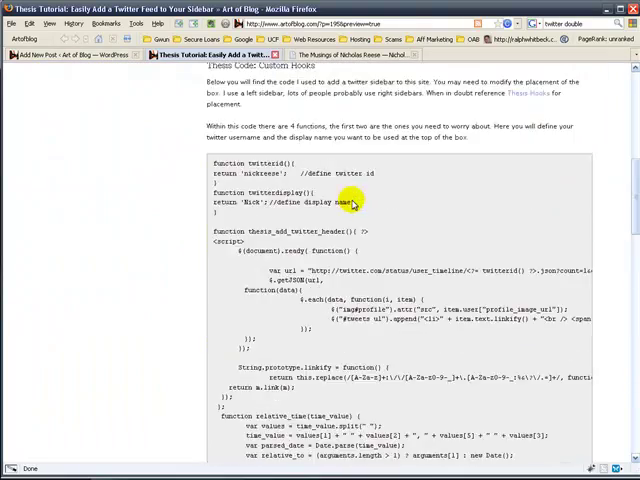
scroll(352, 203, up, 5)
scroll(352, 203, up, 4)
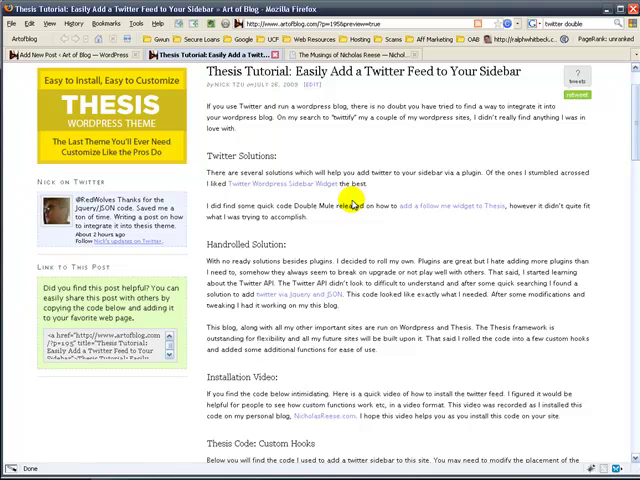
scroll(410, 125, down, 6)
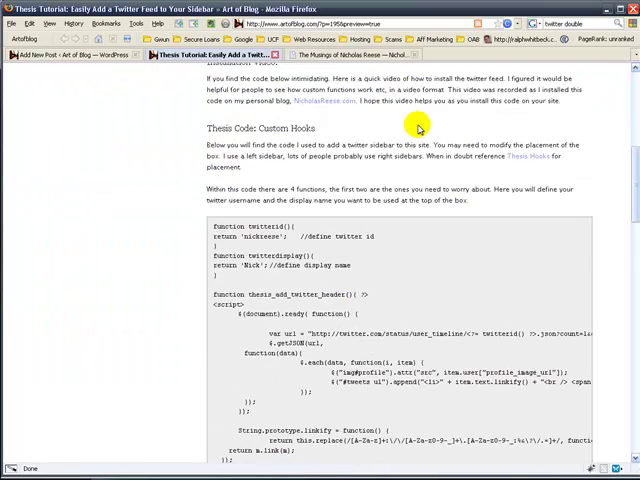
scroll(410, 125, down, 5)
scroll(410, 125, down, 5)
scroll(418, 127, down, 5)
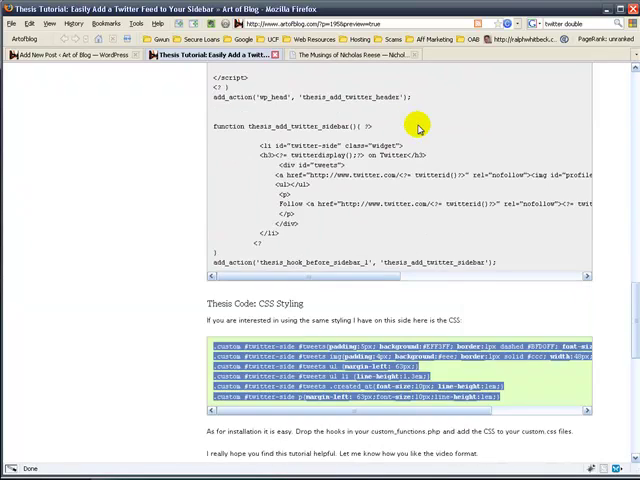